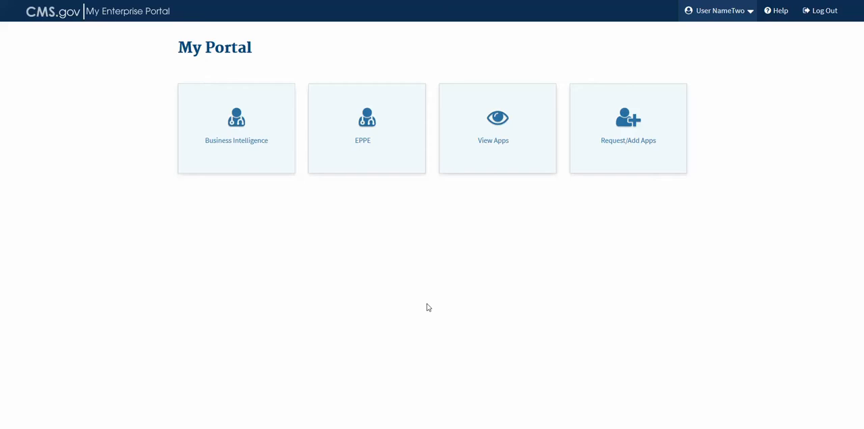
Open the EPPE application and set the session role to CMS CONTACT (COR)
{"action": "left_click", "coordinate": [366, 139]}
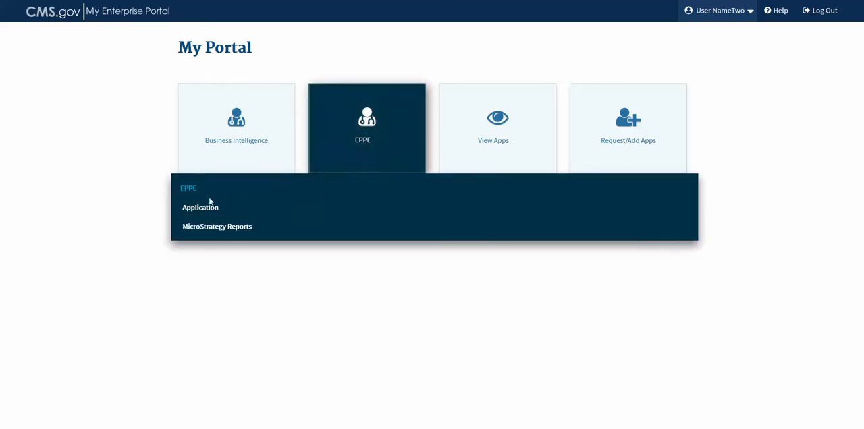
{"action": "left_click", "coordinate": [200, 209]}
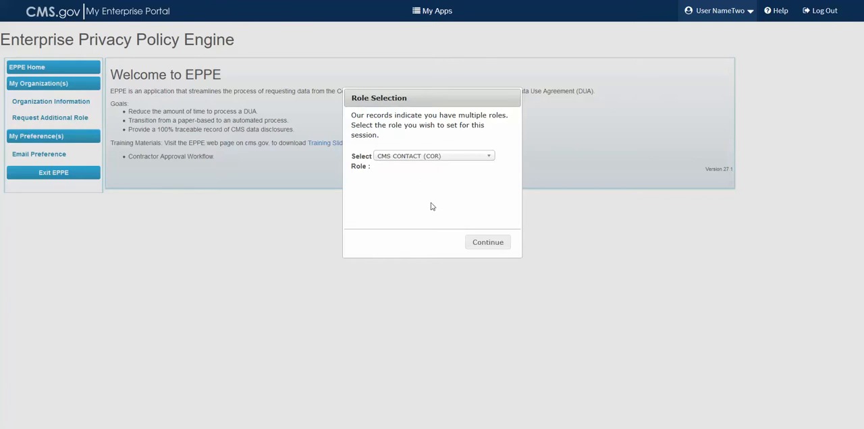
{"action": "left_click", "coordinate": [434, 158]}
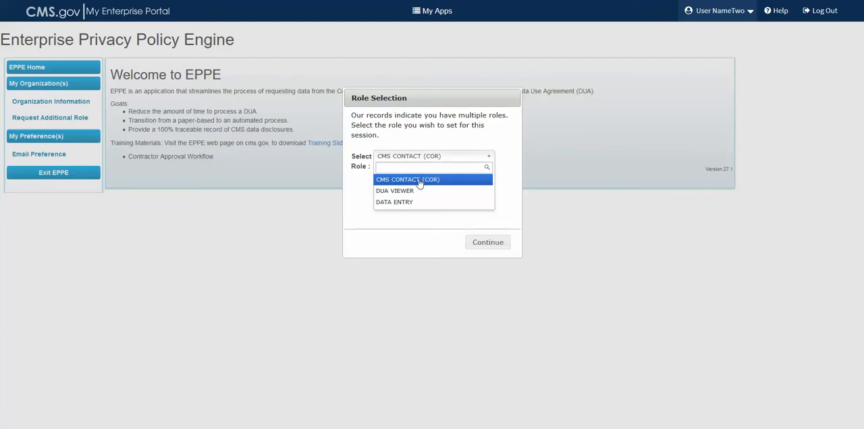
{"action": "left_click", "coordinate": [419, 180]}
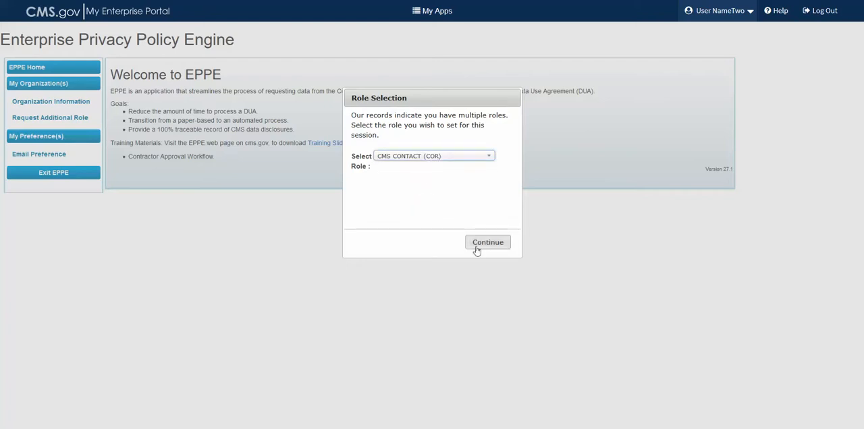
{"action": "key", "text": "Return"}
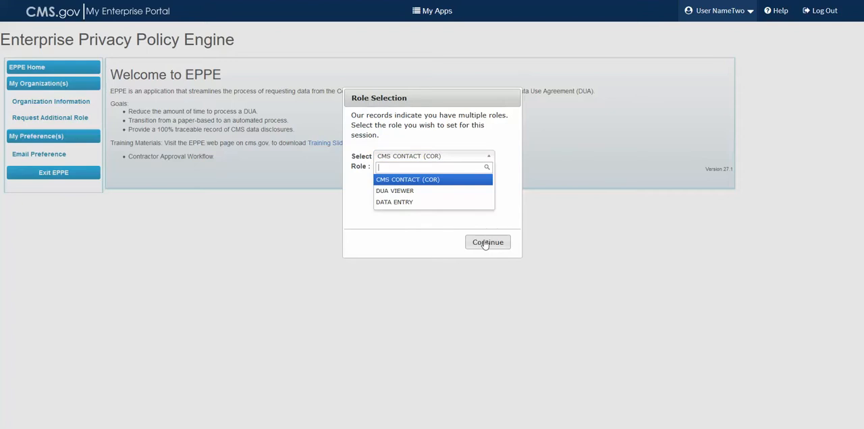
{"action": "left_click", "coordinate": [484, 243]}
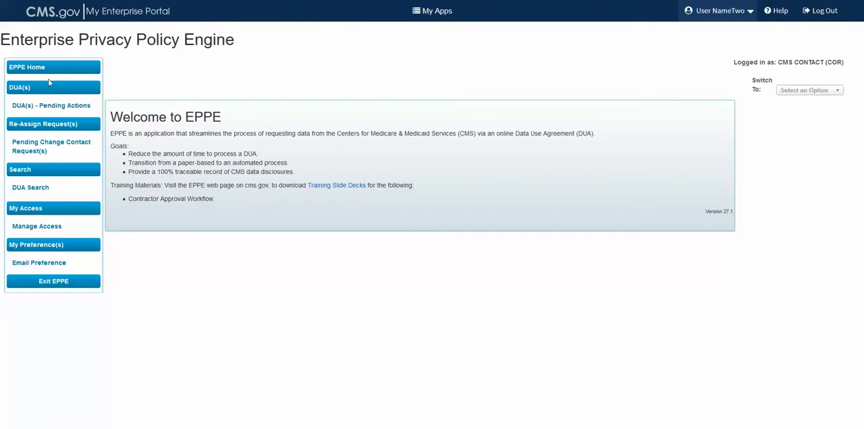
In Manage Access, remove the DUA VIEWER role, declining the first deletion request and approving the second
{"action": "left_click", "coordinate": [50, 228]}
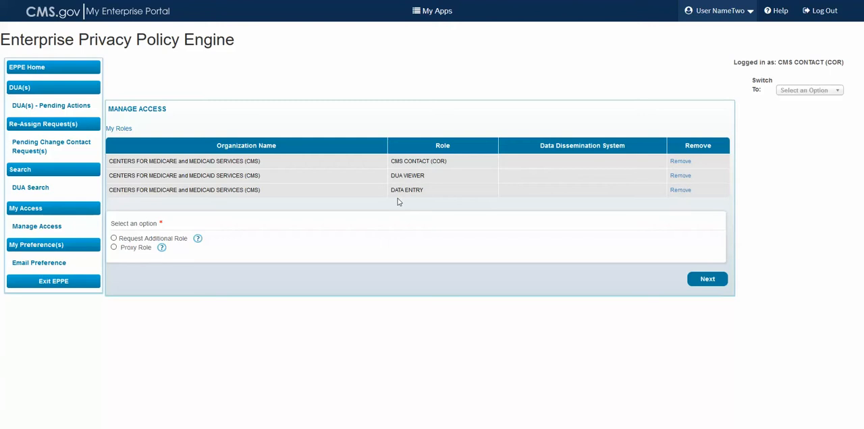
{"action": "left_click", "coordinate": [680, 177]}
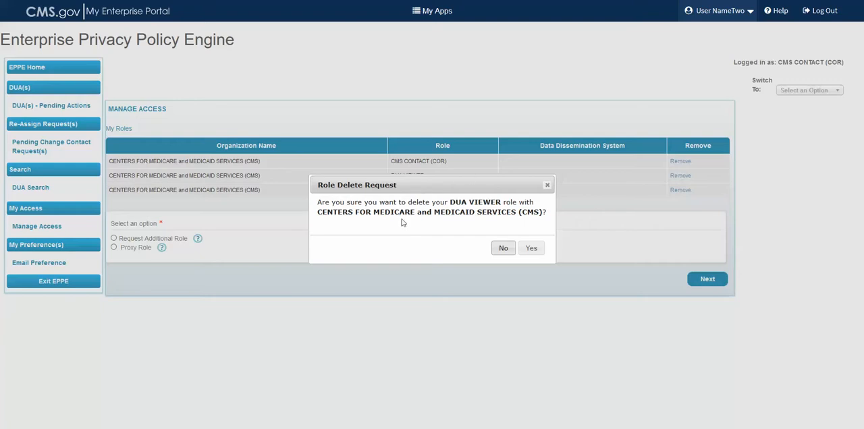
{"action": "left_click", "coordinate": [503, 249]}
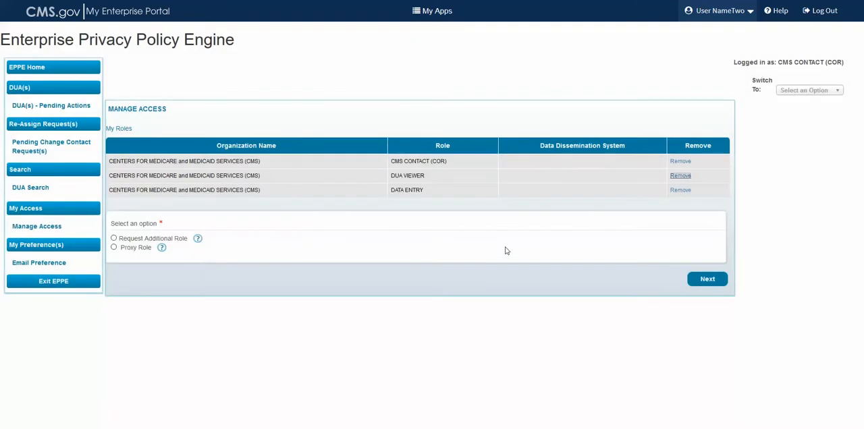
{"action": "left_click", "coordinate": [679, 177]}
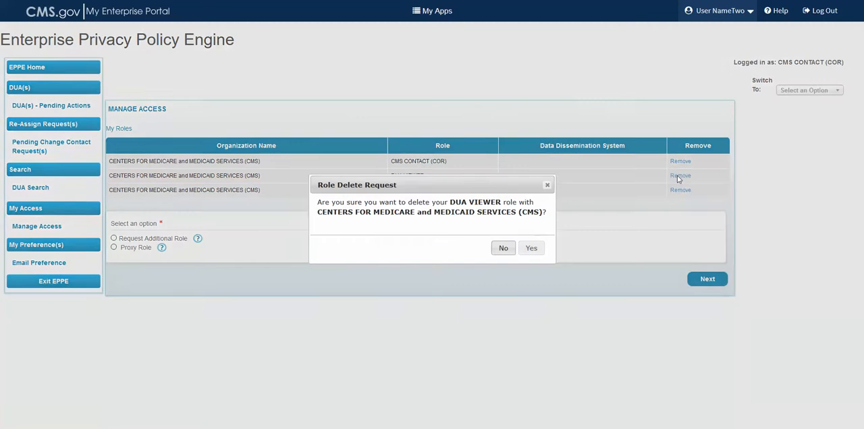
{"action": "left_click", "coordinate": [531, 249]}
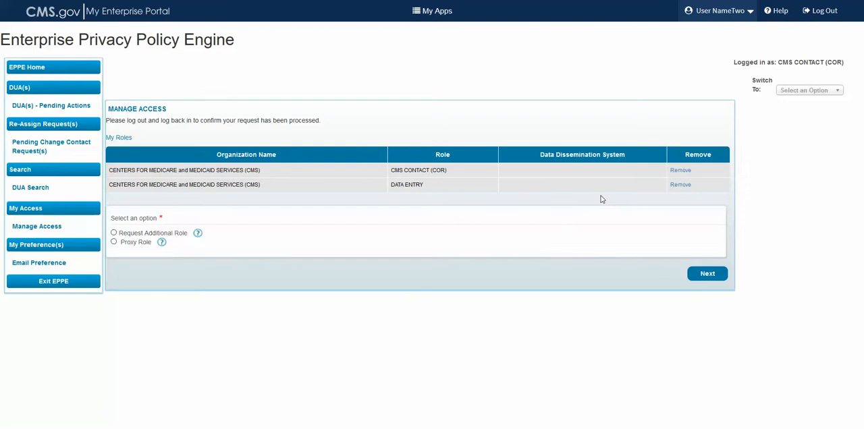
Remove the DATA ENTRY role and try to remove the remaining CMS CONTACT (COR) role
{"action": "left_click", "coordinate": [681, 185]}
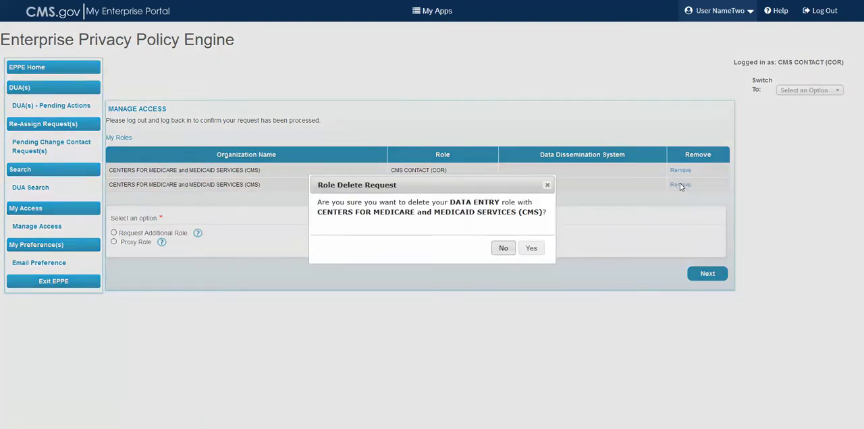
{"action": "left_click", "coordinate": [531, 249]}
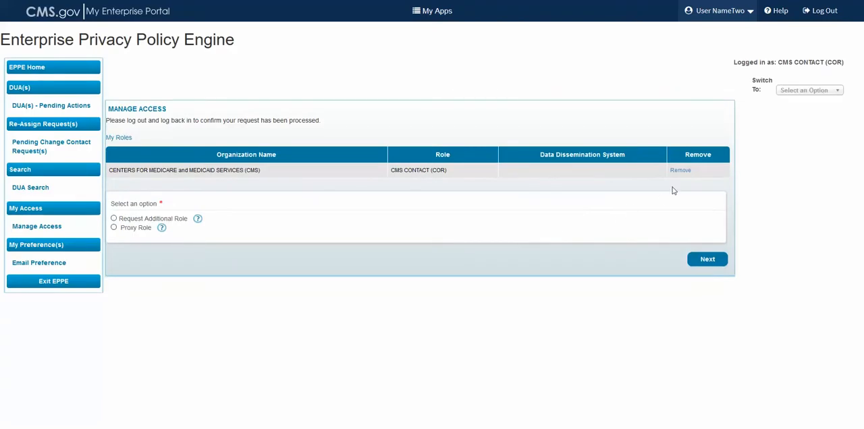
{"action": "left_click", "coordinate": [680, 170]}
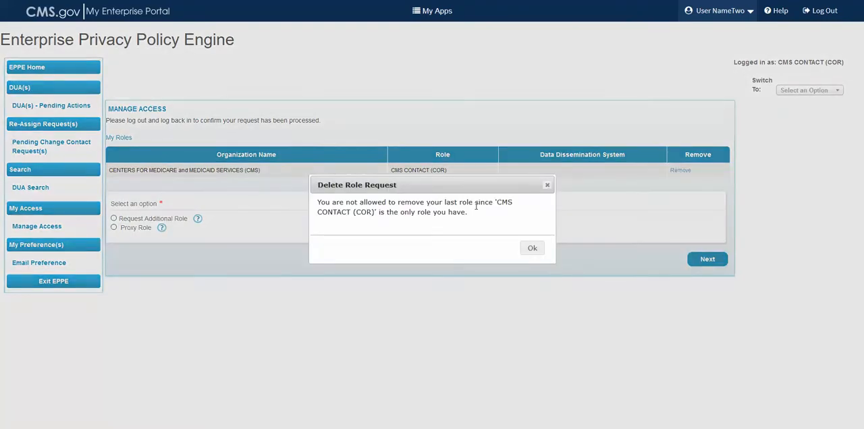
{"action": "left_click", "coordinate": [532, 249]}
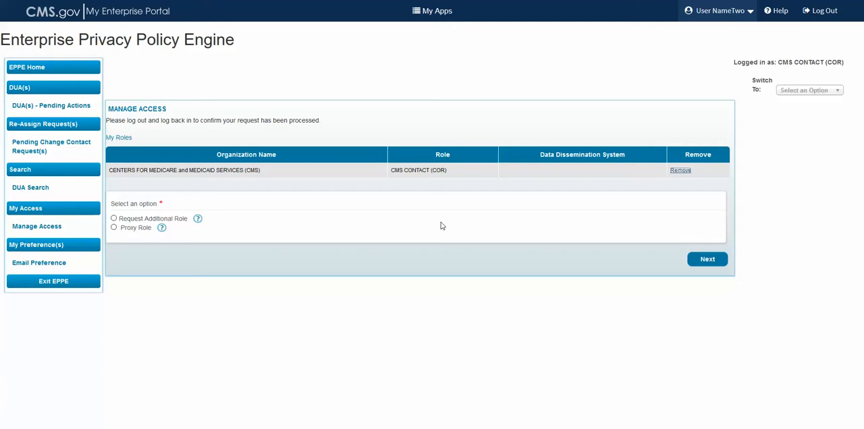
Start a request for an additional role with CENTERS FOR MEDICARE AND MEDICAID SERVICES (CMS) as the organization, found by searching for "cms"
{"action": "left_click", "coordinate": [115, 219]}
{"action": "left_click", "coordinate": [706, 262]}
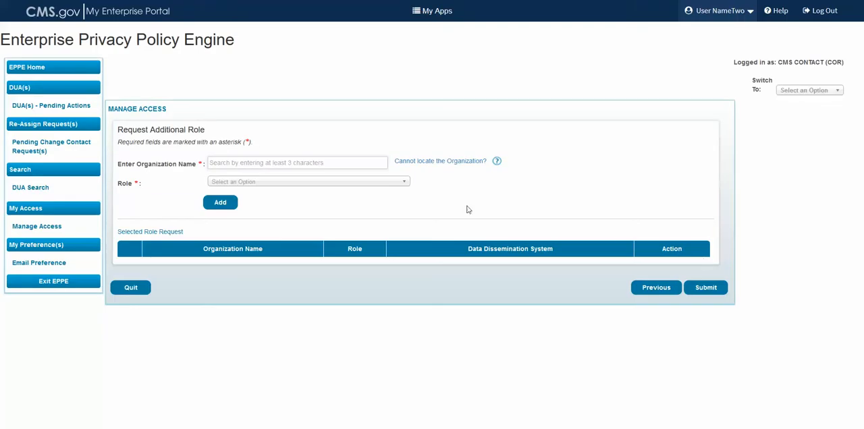
{"action": "left_click", "coordinate": [278, 164]}
{"action": "type", "text": "cms"}
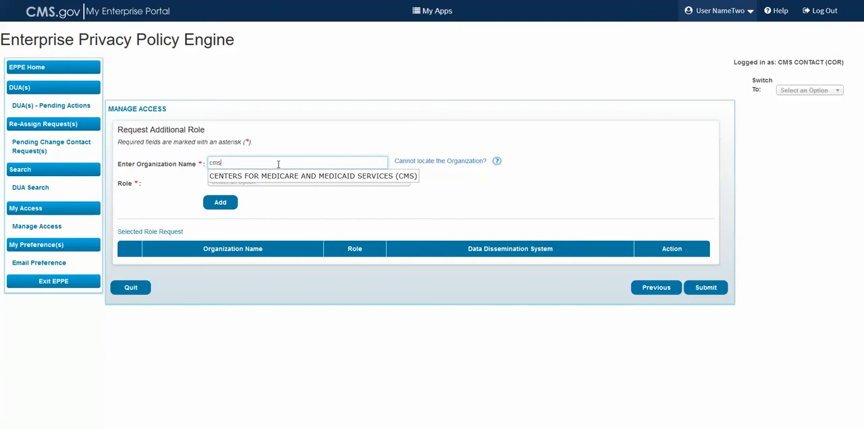
{"action": "left_click", "coordinate": [279, 176]}
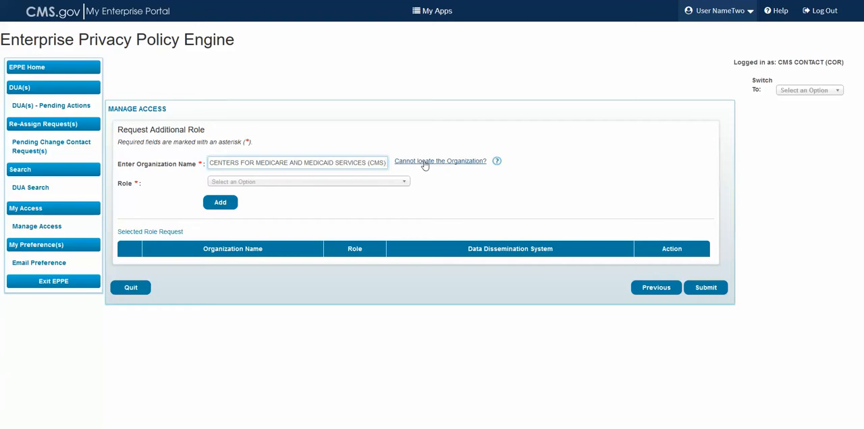
Add the DUA VIEWER role to the selected role requests
{"action": "left_click", "coordinate": [348, 184]}
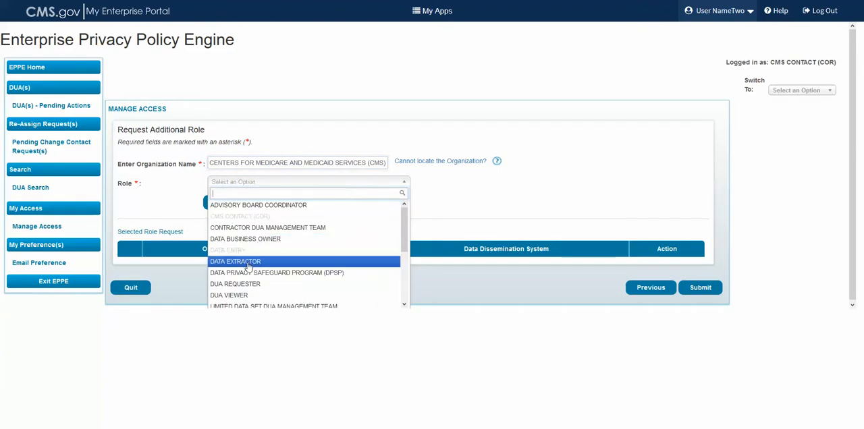
{"action": "left_click", "coordinate": [249, 295]}
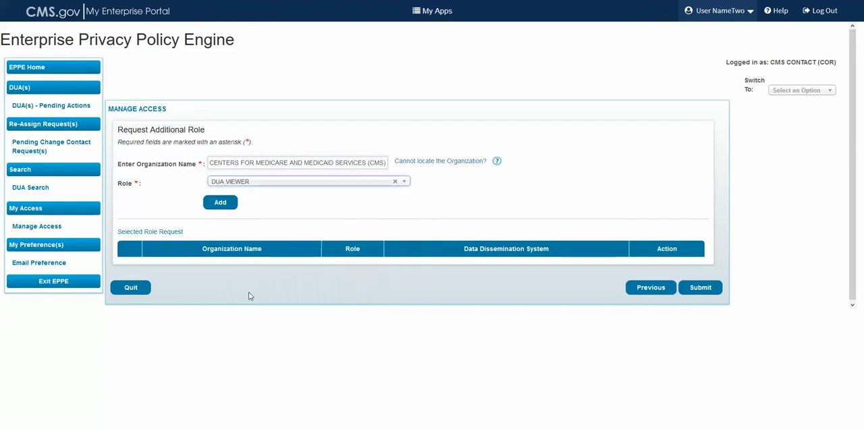
{"action": "left_click", "coordinate": [272, 183]}
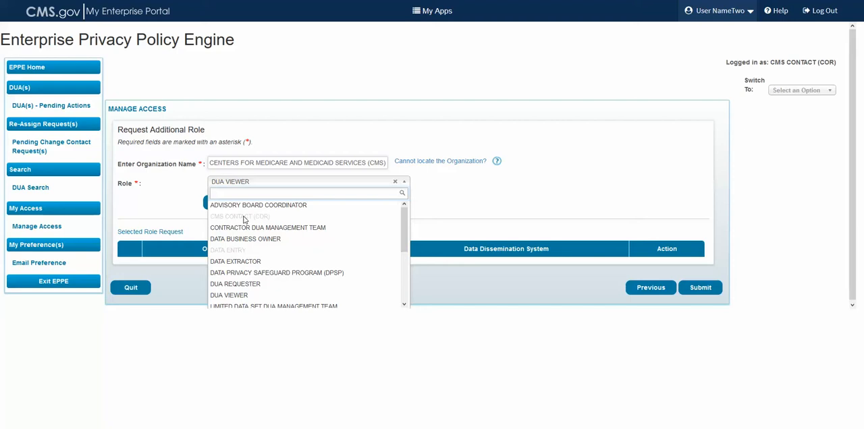
{"action": "left_click", "coordinate": [190, 198]}
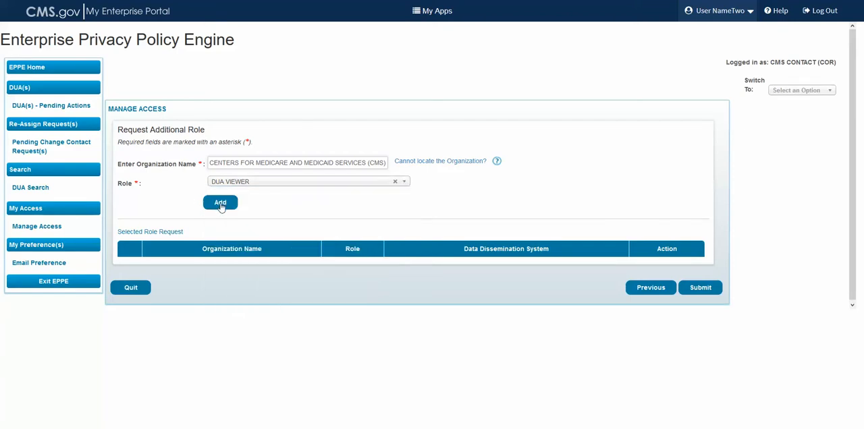
{"action": "left_click", "coordinate": [220, 204]}
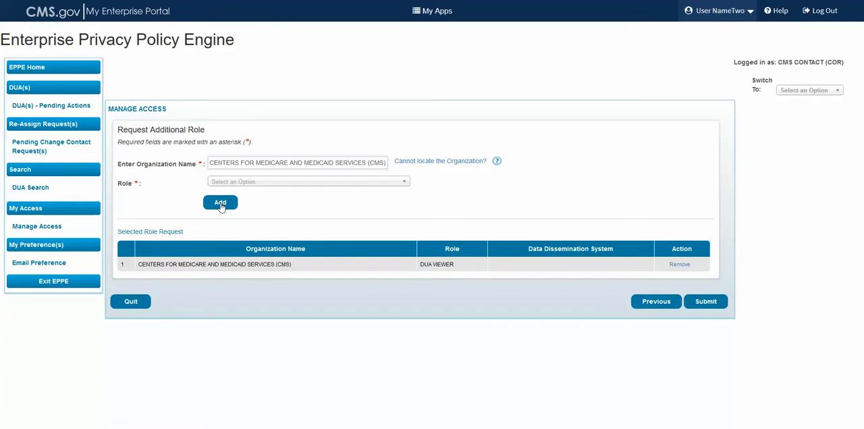
Add the NON-DUA VIEWER role in place of the DUA REQUESTER choice, and remove that entry from the selected role requests
{"action": "left_click", "coordinate": [260, 180]}
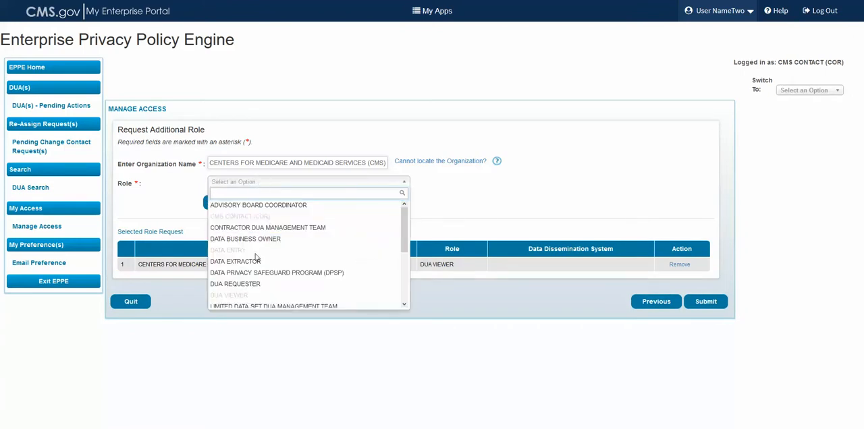
{"action": "left_click", "coordinate": [246, 284]}
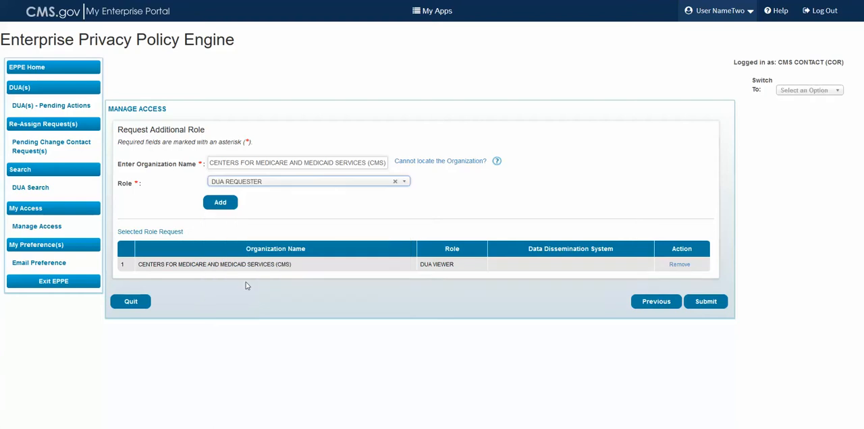
{"action": "left_click", "coordinate": [396, 183]}
{"action": "left_click", "coordinate": [291, 185]}
{"action": "scroll", "coordinate": [281, 252], "scroll_direction": "down", "scroll_amount": 2}
{"action": "left_click", "coordinate": [256, 276]}
{"action": "left_click", "coordinate": [222, 205]}
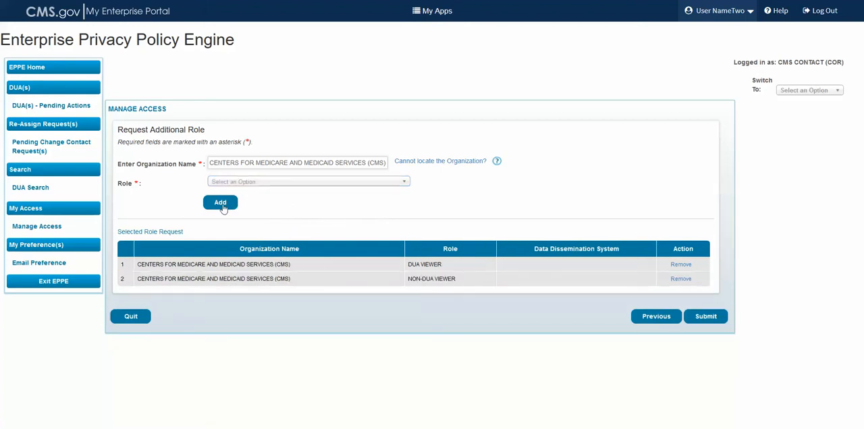
{"action": "left_click", "coordinate": [679, 282]}
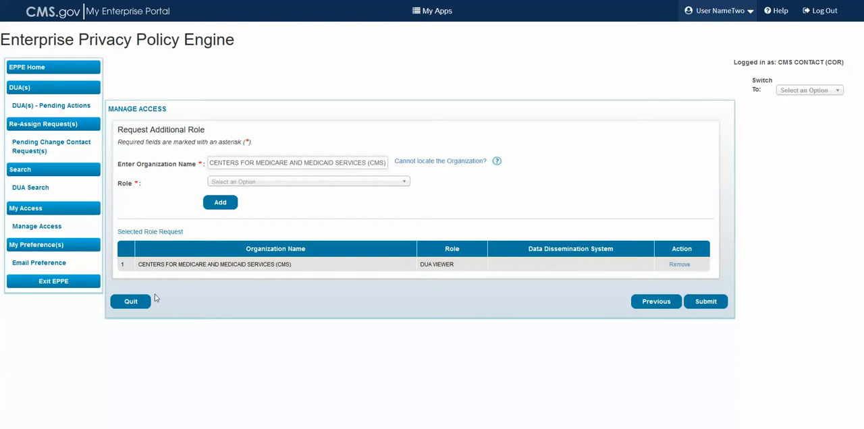
Quit the additional role request, choosing to save the unsaved changes first, and submit the request for the DUA VIEWER role
{"action": "left_click", "coordinate": [131, 303]}
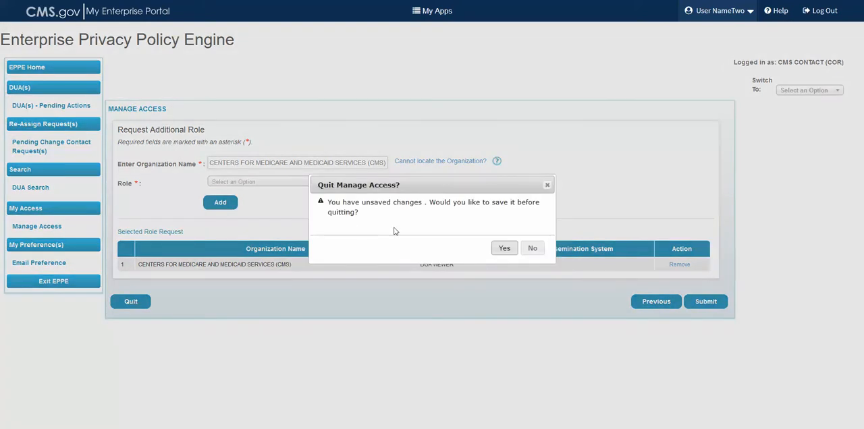
{"action": "left_click", "coordinate": [504, 249]}
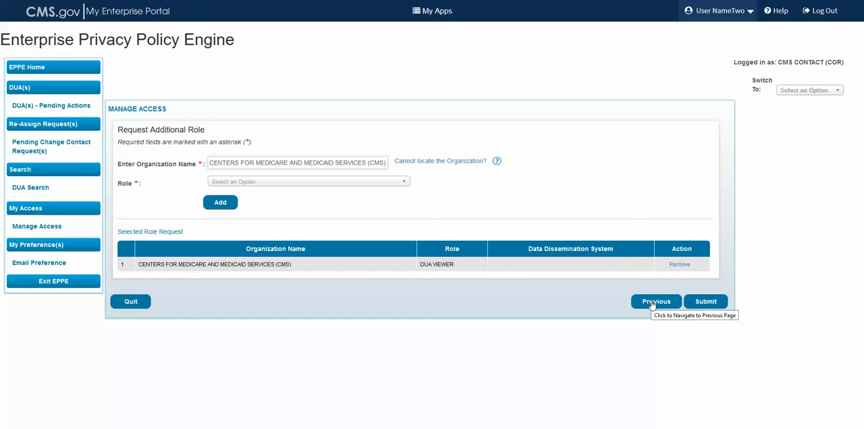
{"action": "left_click", "coordinate": [704, 304]}
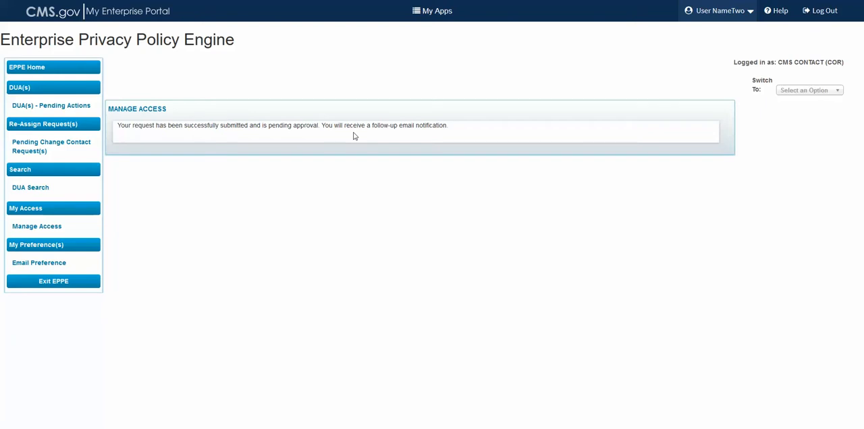
Open the Proxy Role form in Manage Access and select CENTERS FOR MEDICARE and MEDICAID SERVICES (CMS) as the organization
{"action": "left_click", "coordinate": [47, 230]}
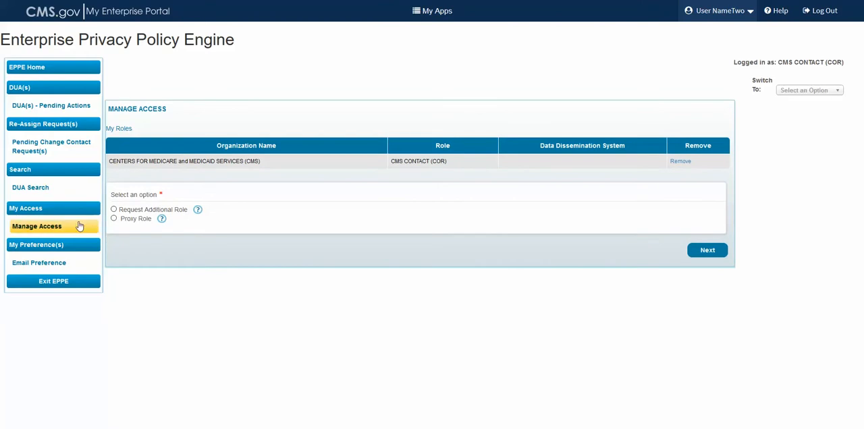
{"action": "left_click", "coordinate": [115, 219]}
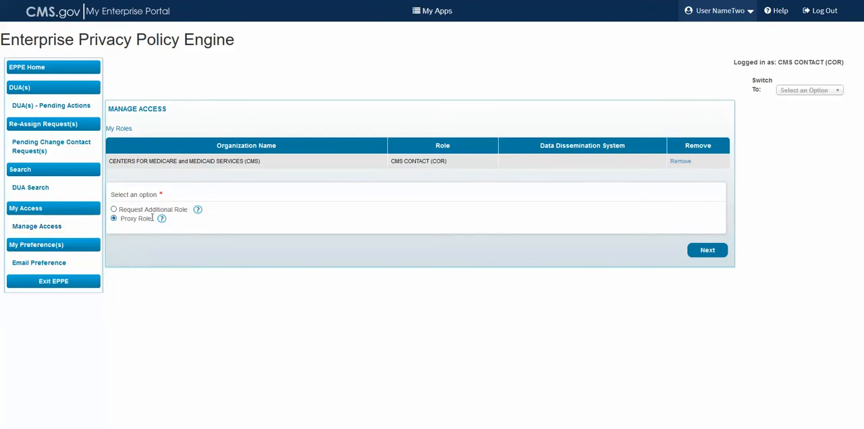
{"action": "left_click", "coordinate": [700, 255]}
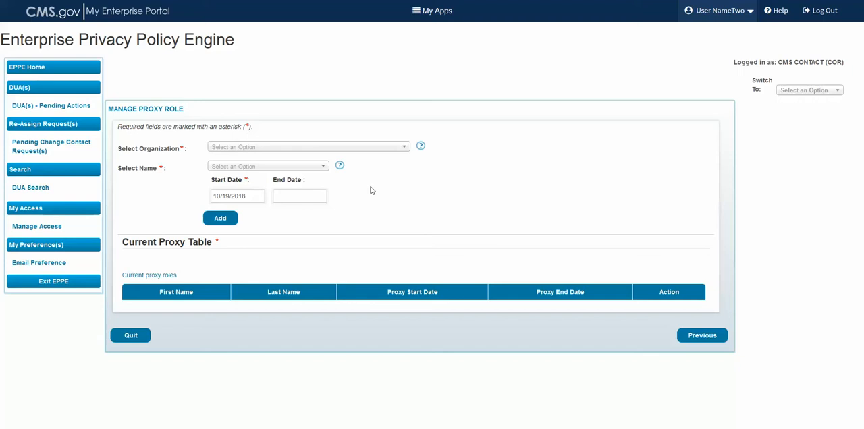
{"action": "left_click", "coordinate": [296, 148]}
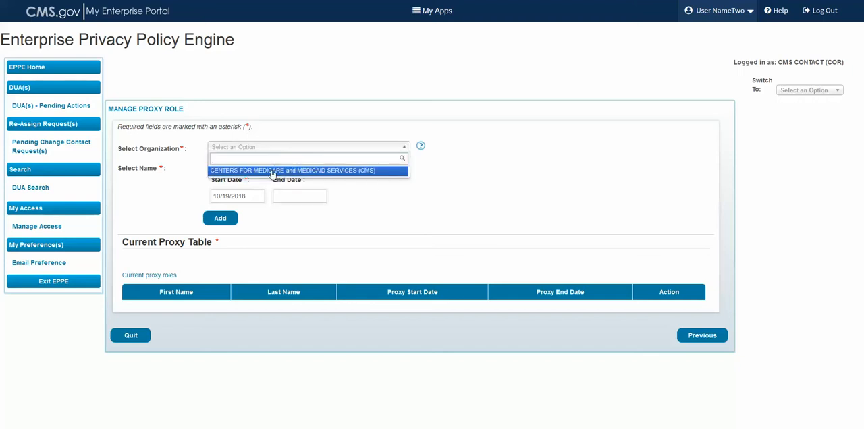
{"action": "left_click", "coordinate": [273, 171]}
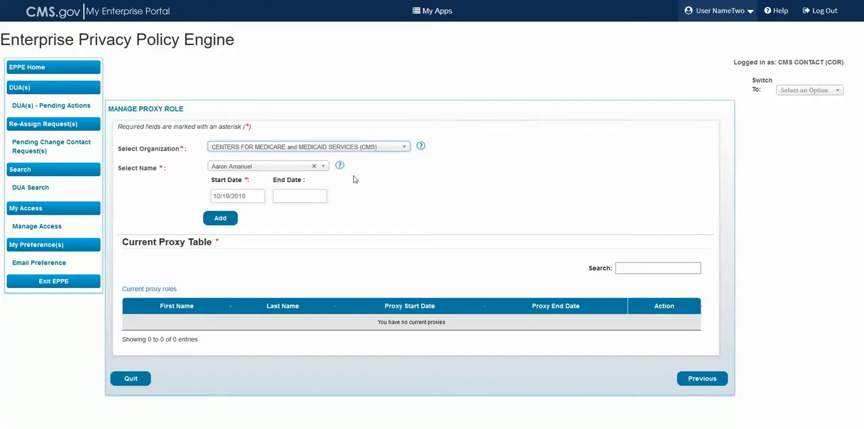
Select the seventh person in the name list as proxy with end date 10/20/2021, add the request and submit it
{"action": "left_click", "coordinate": [268, 168]}
{"action": "left_click", "coordinate": [241, 258]}
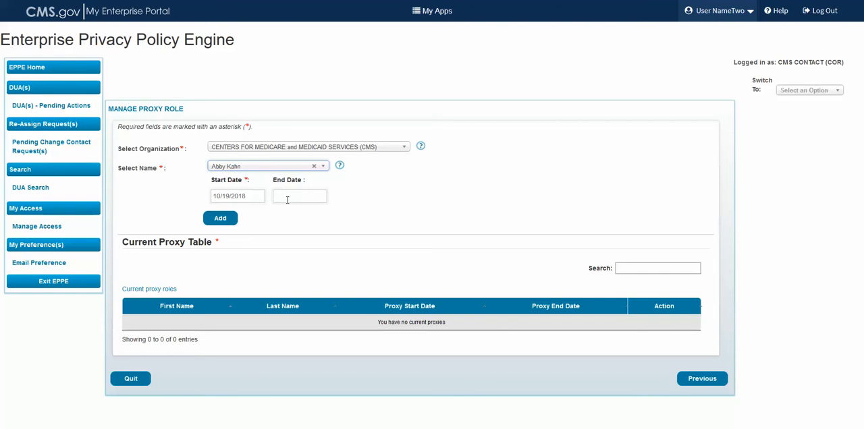
{"action": "left_click", "coordinate": [287, 200]}
{"action": "left_click", "coordinate": [358, 213]}
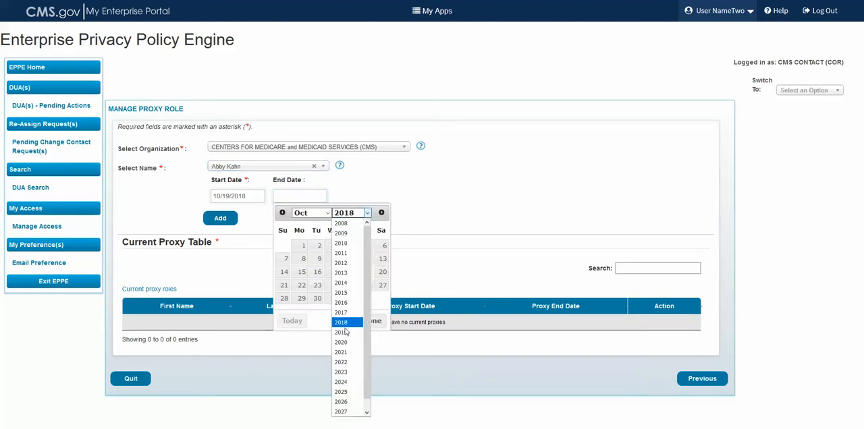
{"action": "left_click", "coordinate": [341, 352]}
{"action": "left_click", "coordinate": [336, 284]}
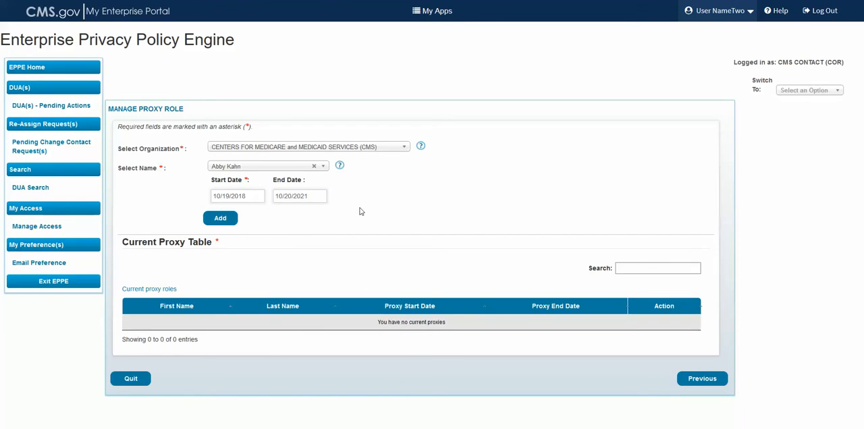
{"action": "left_click", "coordinate": [223, 221]}
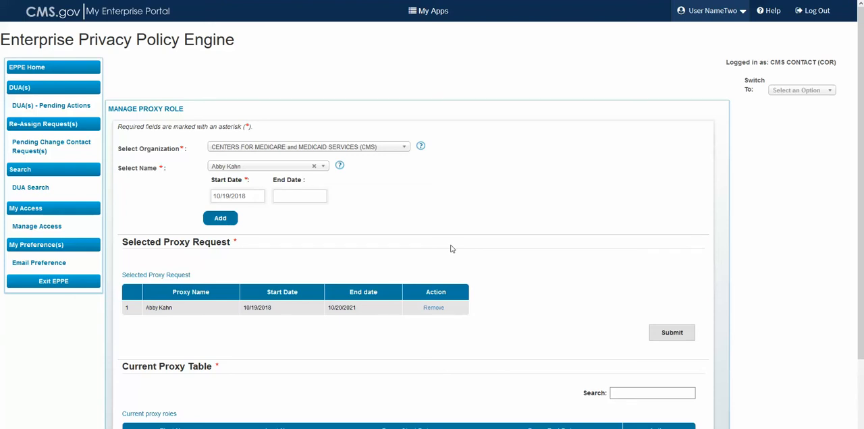
{"action": "left_click", "coordinate": [659, 333]}
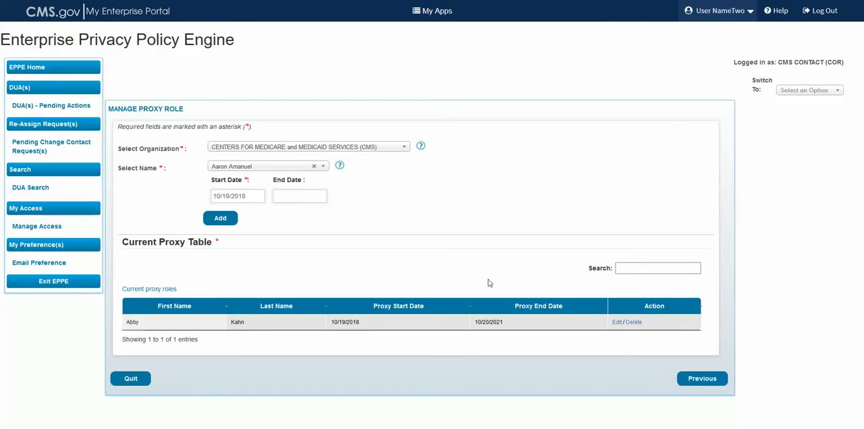
Clear the current proxy's end date and submit the edit, and delete that proxy from the Current Proxy Table
{"action": "left_click", "coordinate": [618, 323]}
{"action": "left_click", "coordinate": [434, 243]}
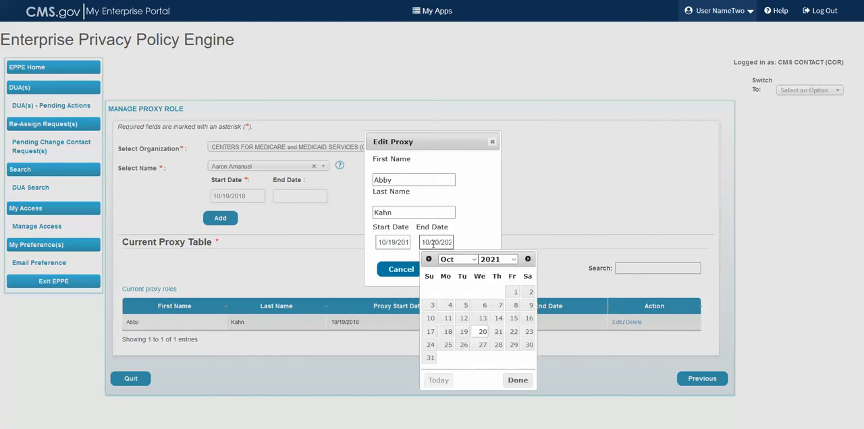
{"action": "triple_click", "coordinate": [433, 243]}
{"action": "key", "text": "BackSpace"}
{"action": "left_click", "coordinate": [469, 236]}
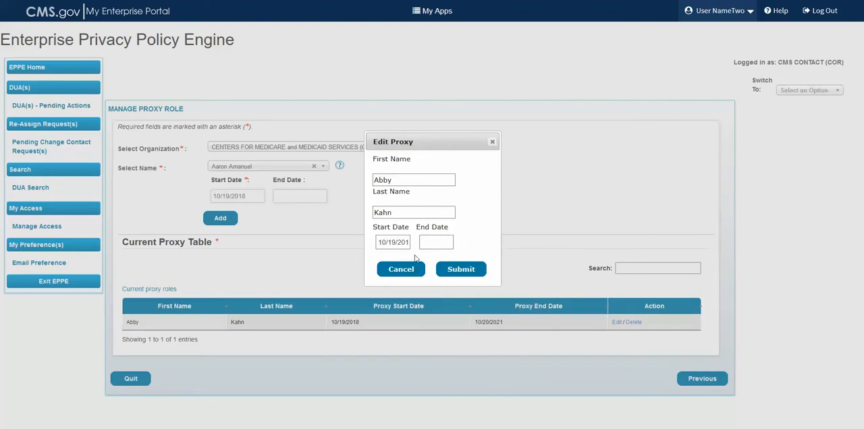
{"action": "left_click", "coordinate": [445, 269]}
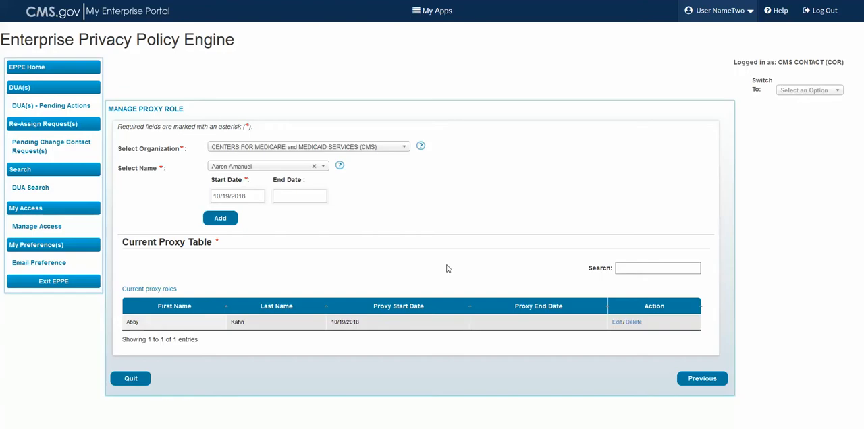
{"action": "left_click", "coordinate": [633, 323]}
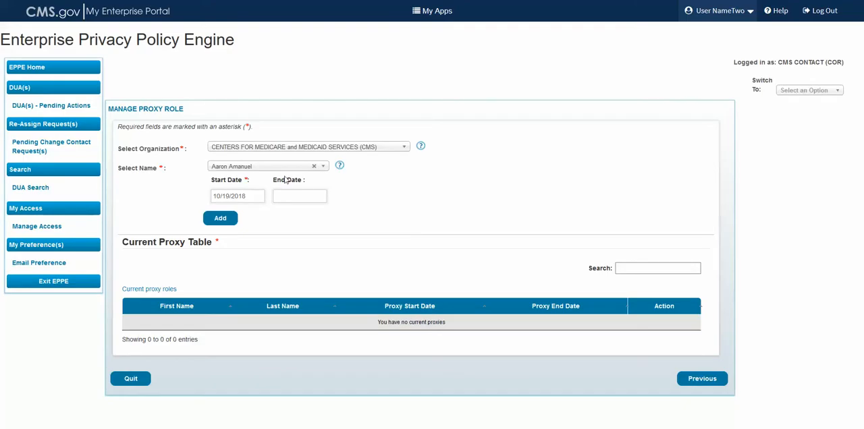
Add the ninth person in the name list as proxy without an end date and submit the proxy request
{"action": "left_click", "coordinate": [287, 168]}
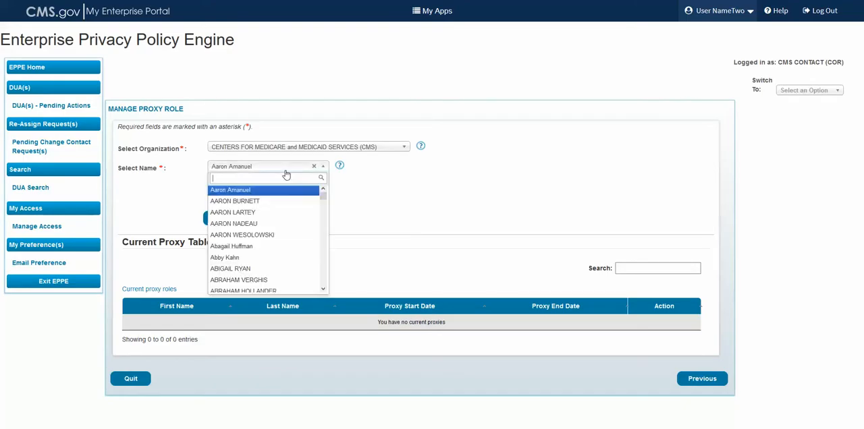
{"action": "left_click", "coordinate": [253, 278]}
{"action": "left_click", "coordinate": [221, 220]}
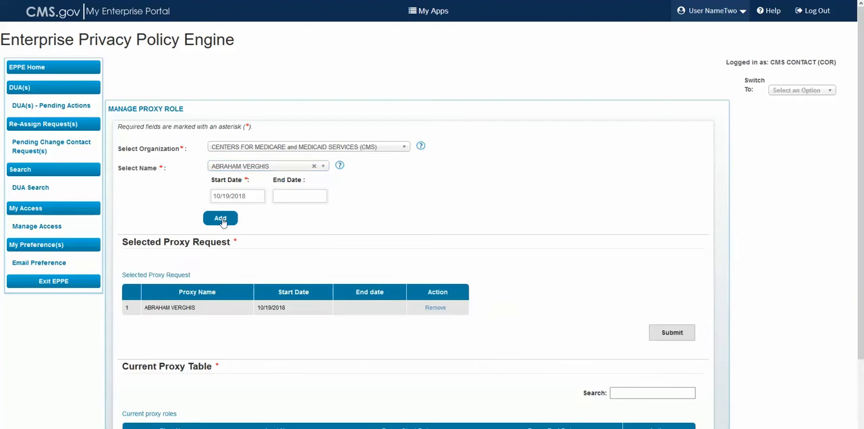
{"action": "left_click", "coordinate": [670, 333]}
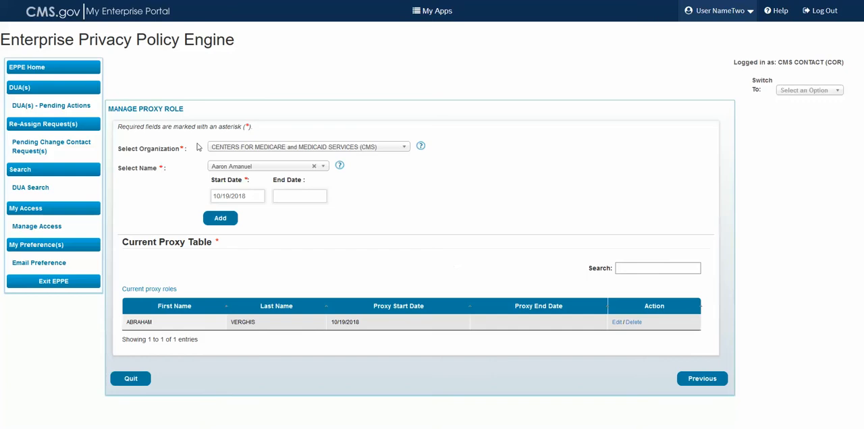
Return to EPPE Home, open DUA Search and search for DUAs with the logged-in user's name as CMS Contact (COR) Name
{"action": "left_click", "coordinate": [52, 69]}
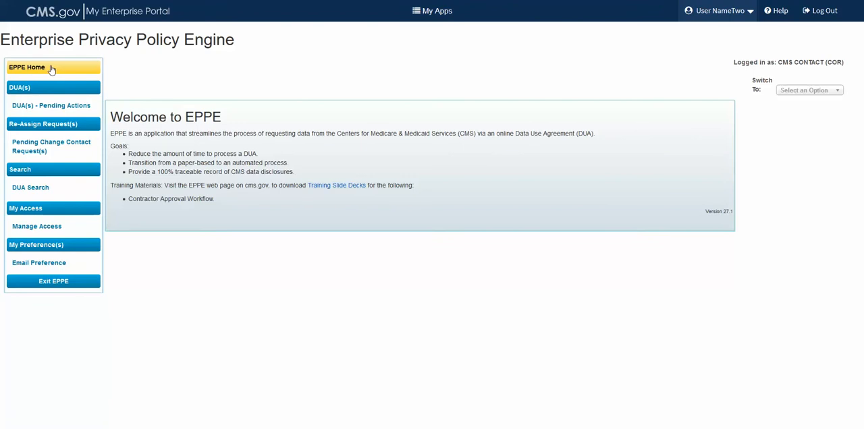
{"action": "left_click", "coordinate": [28, 189]}
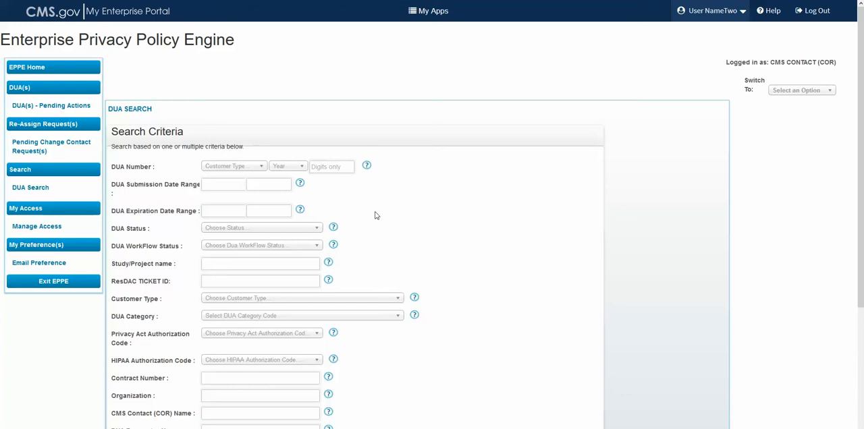
{"action": "scroll", "coordinate": [378, 216], "scroll_direction": "down", "scroll_amount": 2}
{"action": "left_click", "coordinate": [239, 277]}
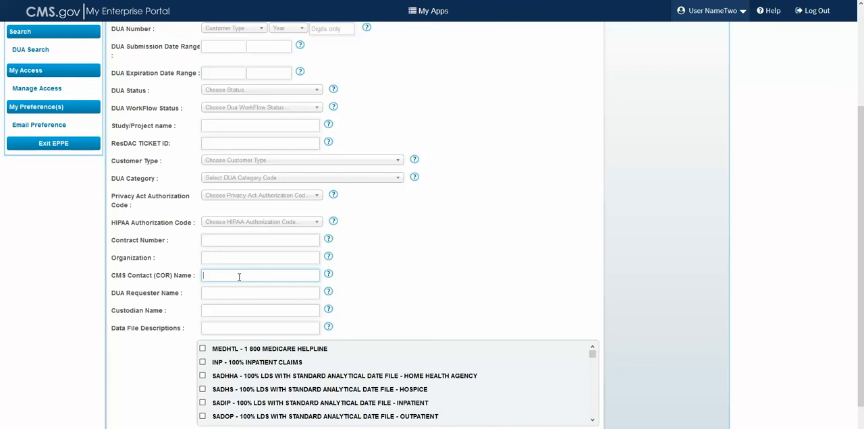
{"action": "type", "text": "user"}
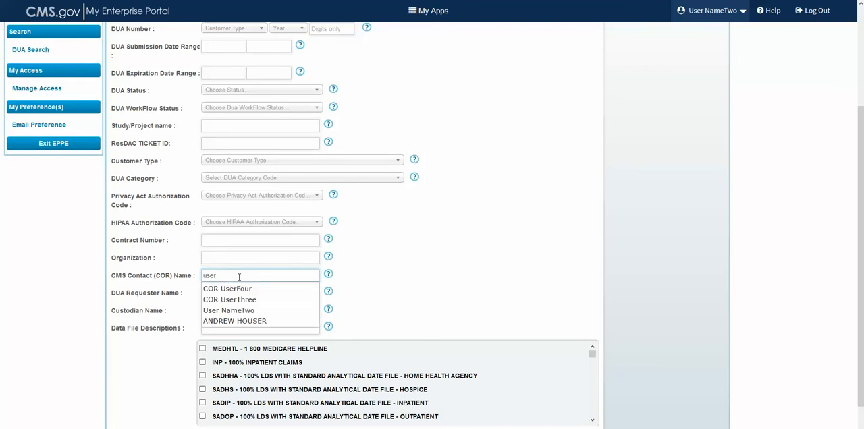
{"action": "left_click", "coordinate": [231, 312]}
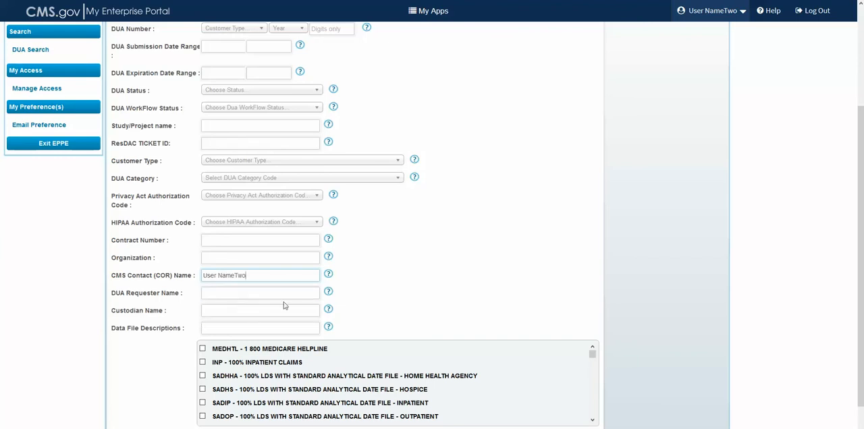
{"action": "scroll", "coordinate": [359, 297], "scroll_direction": "down", "scroll_amount": 1}
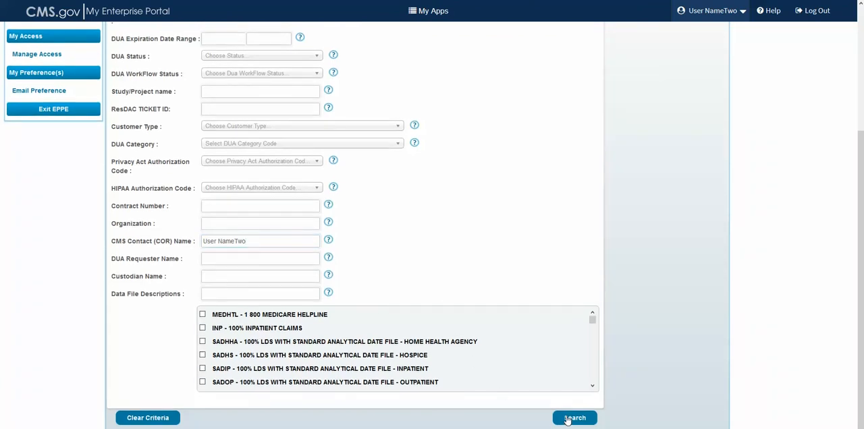
{"action": "left_click", "coordinate": [567, 419]}
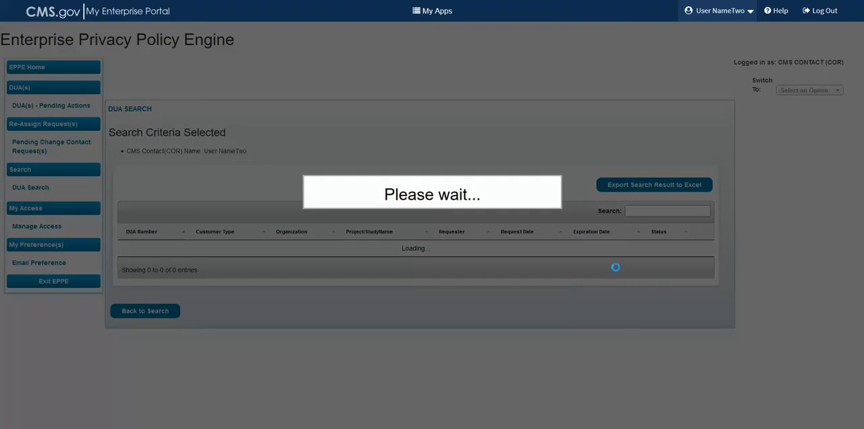